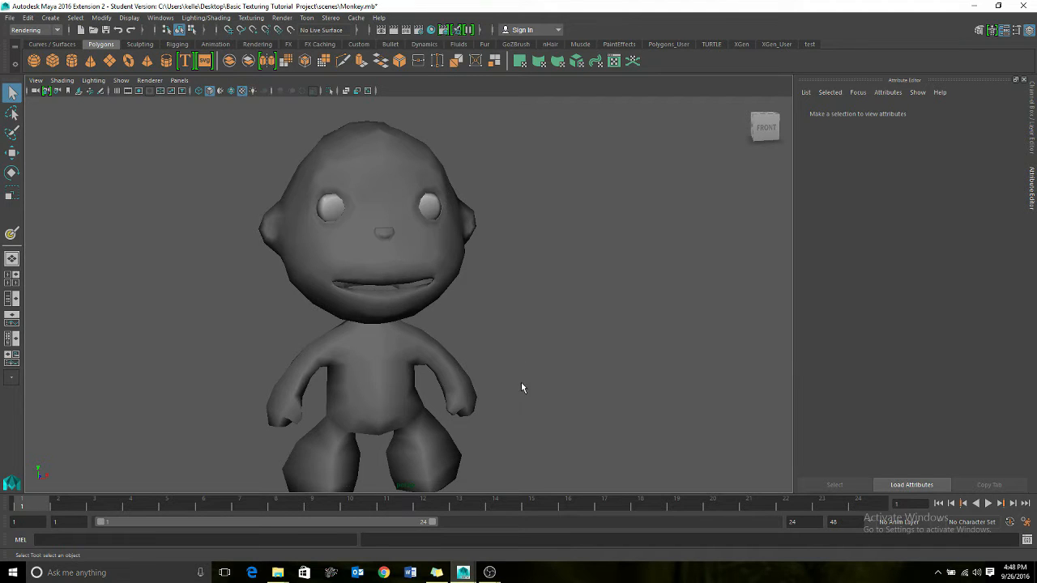
Select the monkey's body mesh and open the 3D Paint Tool with its settings.
left_click_drag(547, 356, 515, 366, "alt")
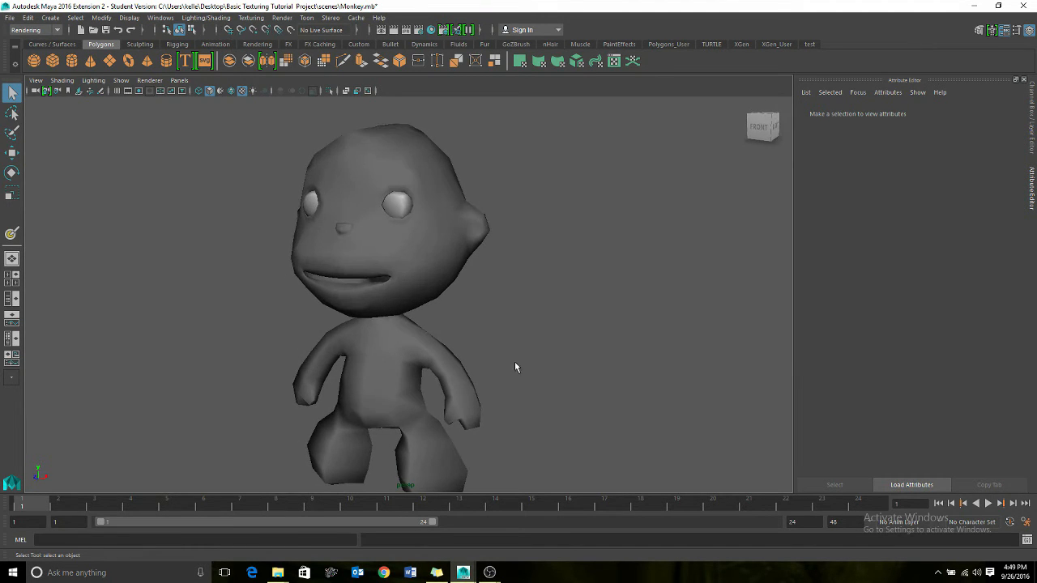
left_click(437, 279)
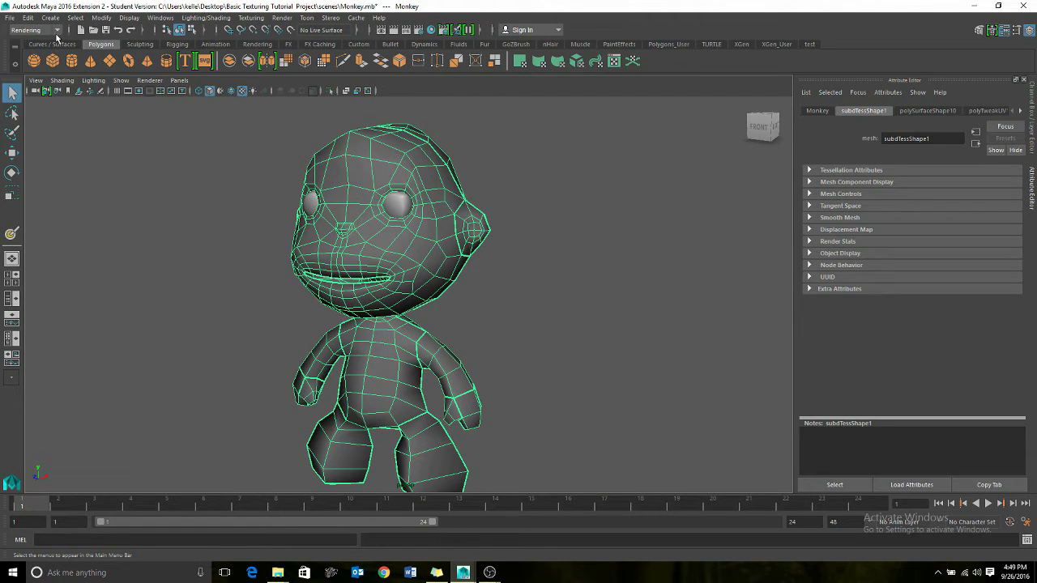
left_click(282, 18)
mouse_move(255, 20)
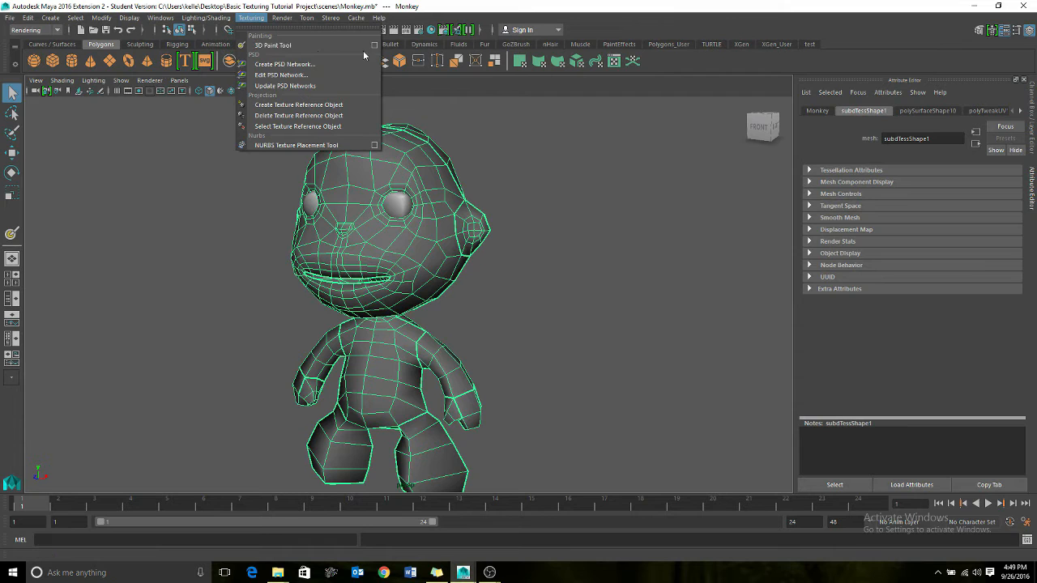
left_click(375, 45)
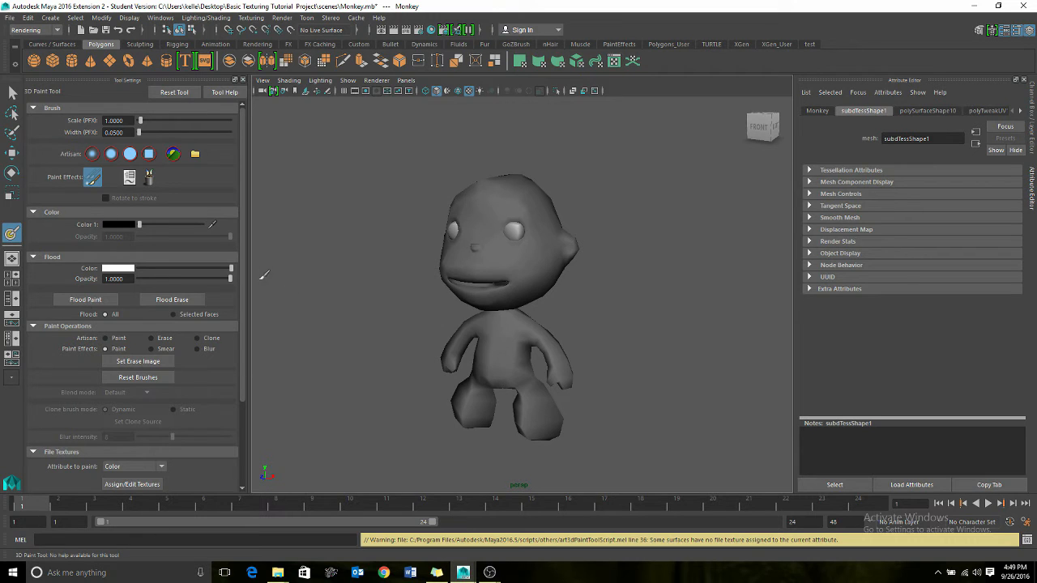
Assign a 2048 x 2048 file texture in Targa (tga) format to the mesh's Color attribute.
left_click_drag(243, 274, 246, 374)
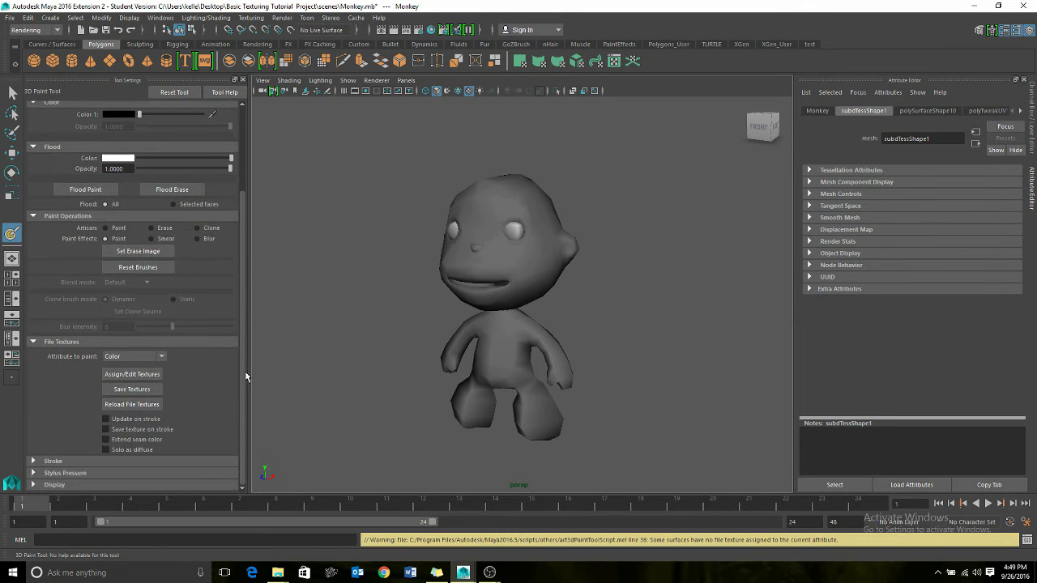
left_click(134, 378)
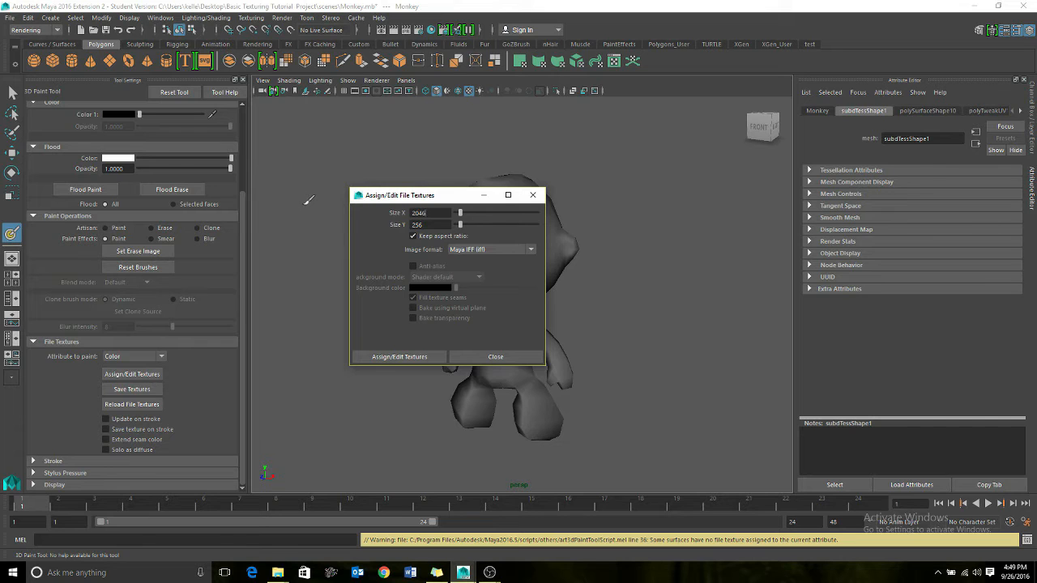
left_click(429, 225)
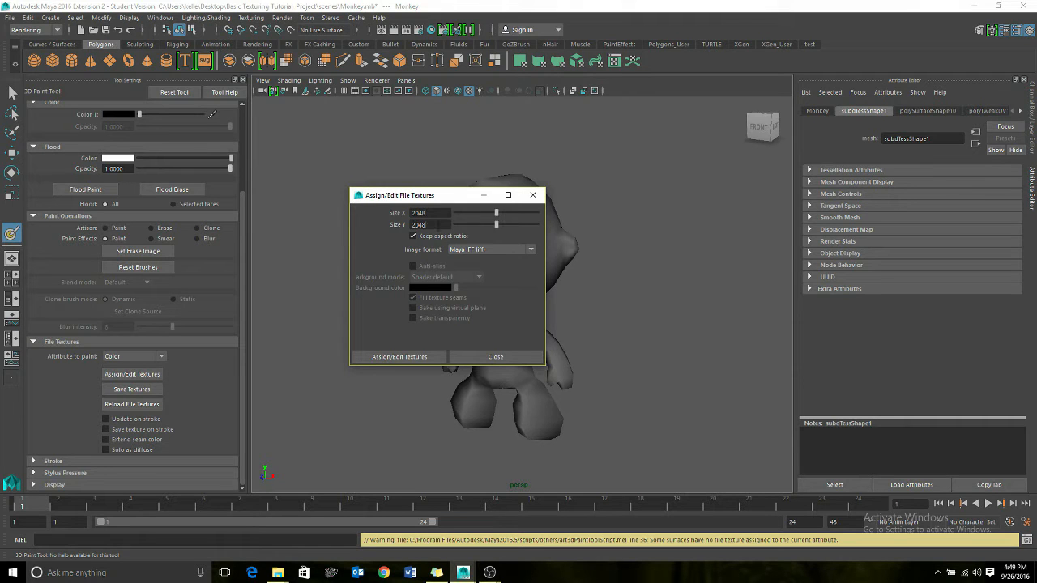
left_click(488, 251)
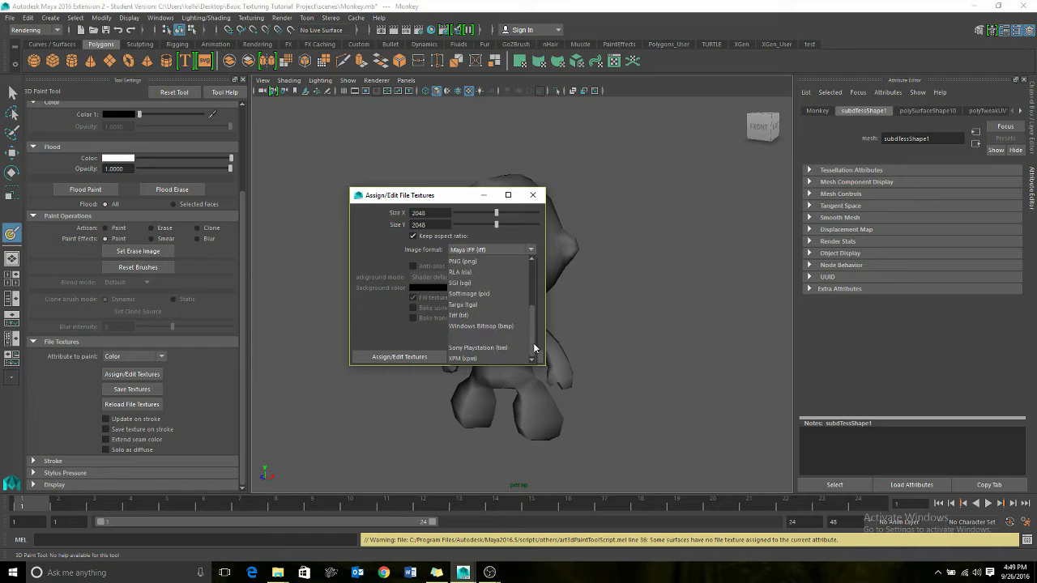
left_click(465, 305)
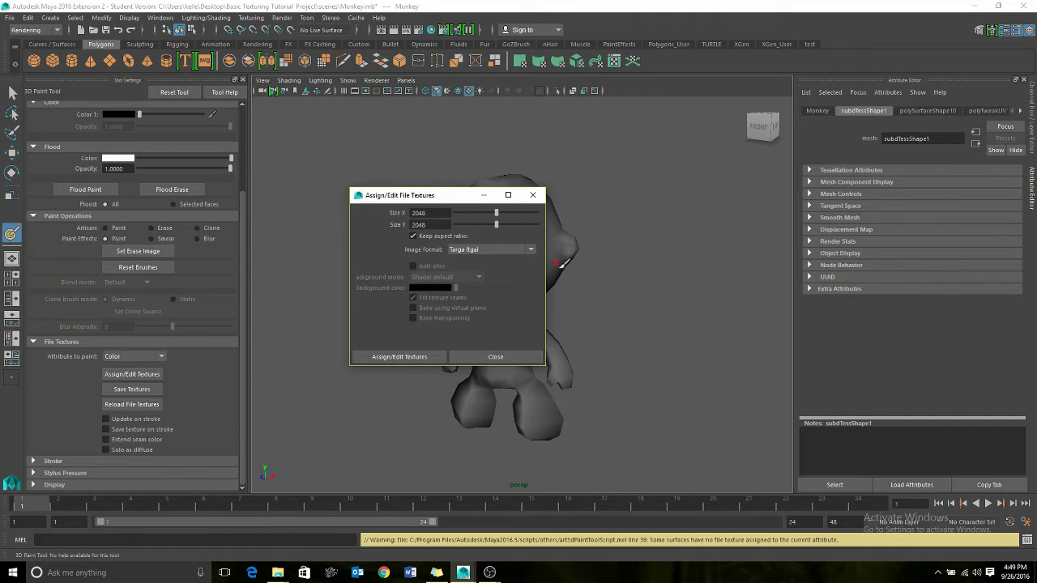
left_click(400, 357)
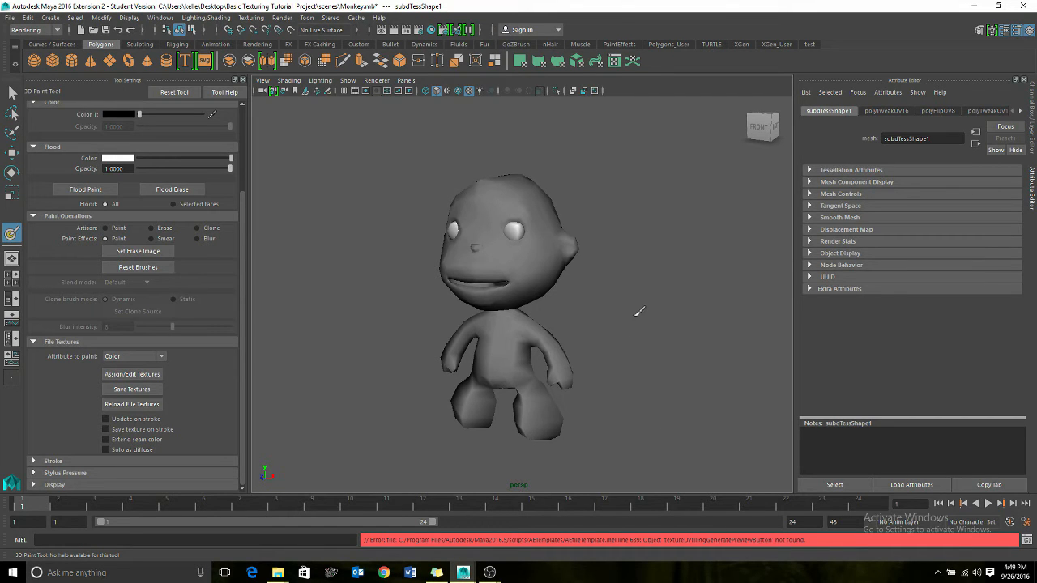
Set the flood color to dark brown and flood-paint the whole monkey body with it.
left_click_drag(243, 299, 248, 206)
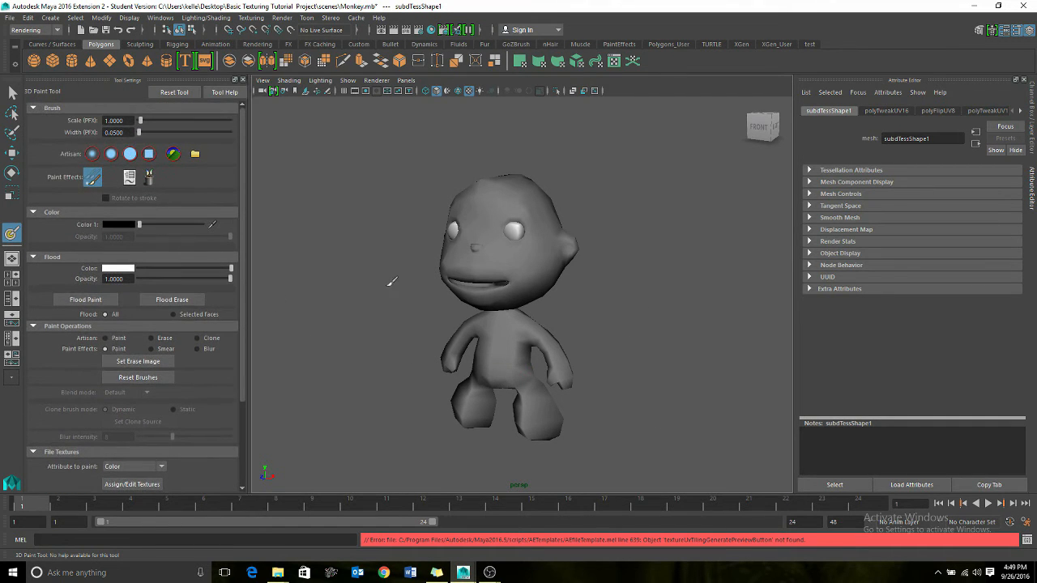
left_click(118, 269)
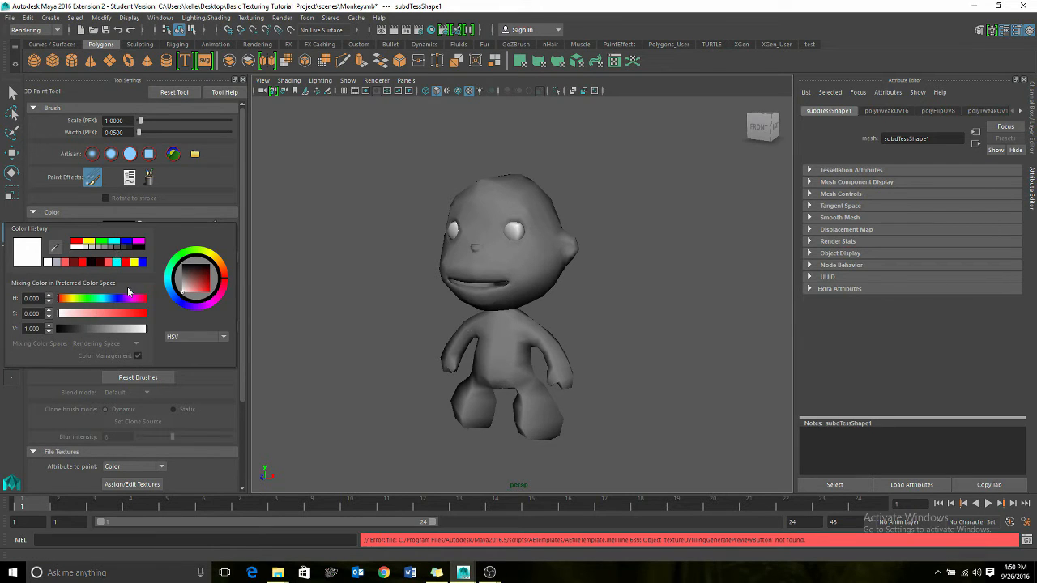
left_click(101, 264)
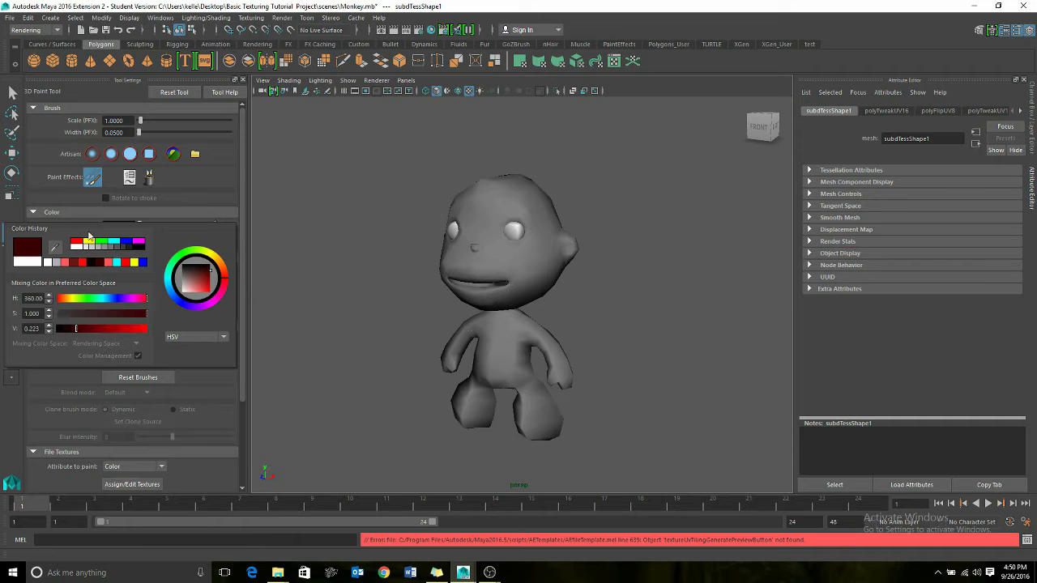
left_click(225, 279)
mouse_move(225, 279)
left_mouse_down()
mouse_move(209, 281)
mouse_move(225, 272)
left_mouse_up()
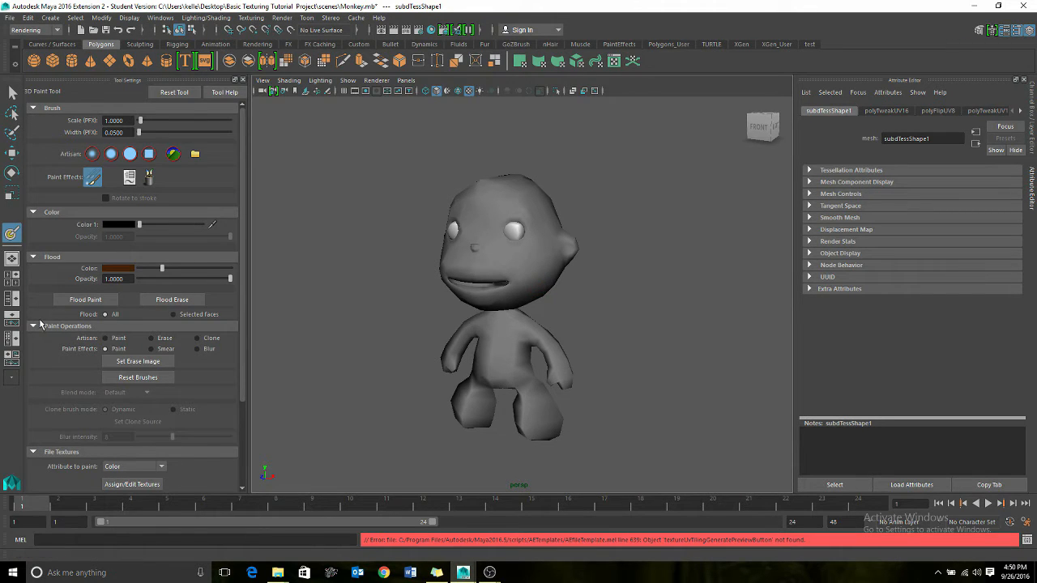
left_click(92, 303)
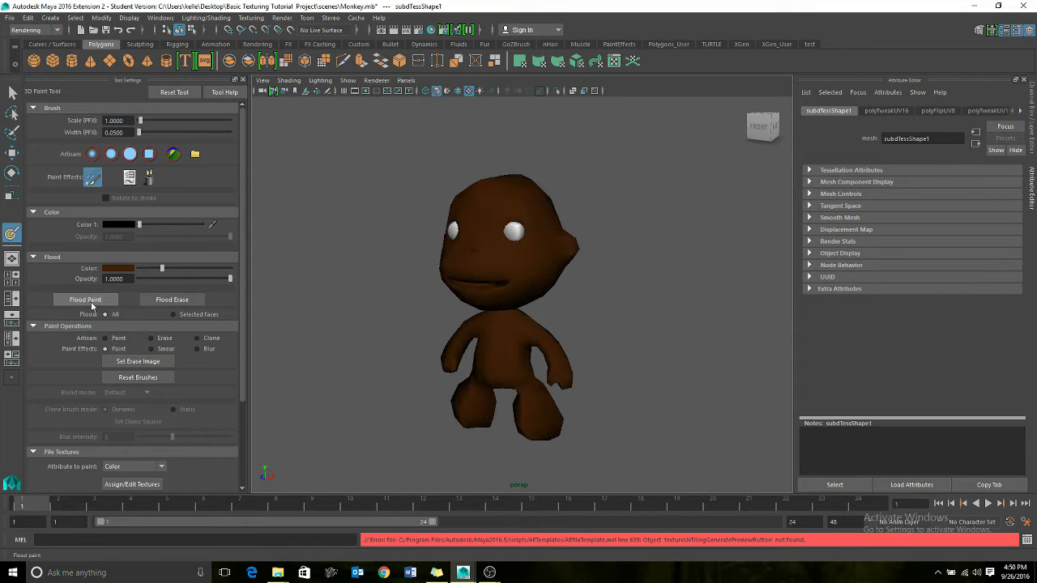
Set the brush color to light peach and paint a first stroke around the nose and between the eyes.
left_click(113, 226)
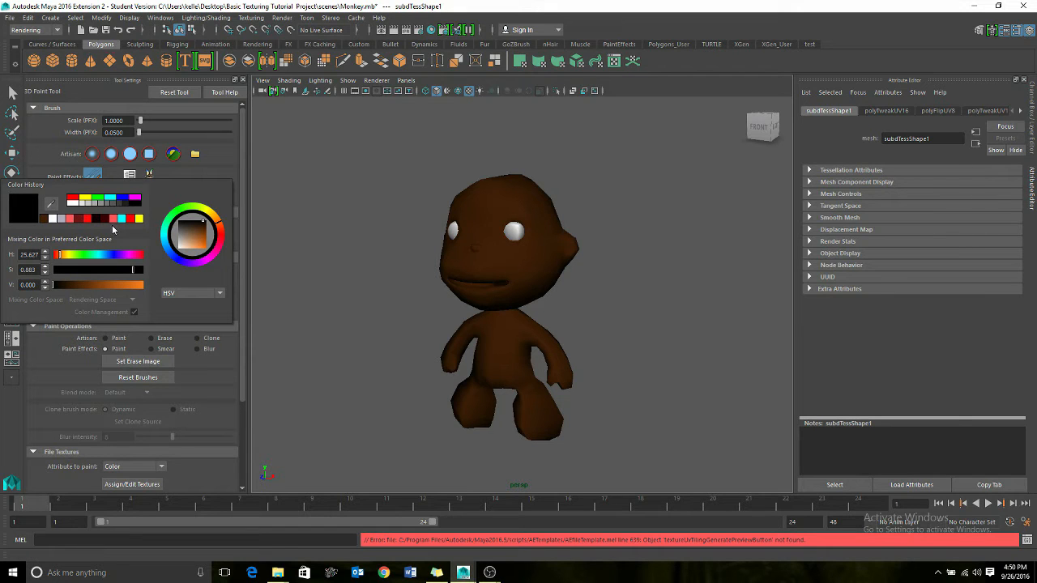
left_click(70, 219)
left_click_drag(106, 277, 89, 277)
left_click_drag(223, 234, 220, 229)
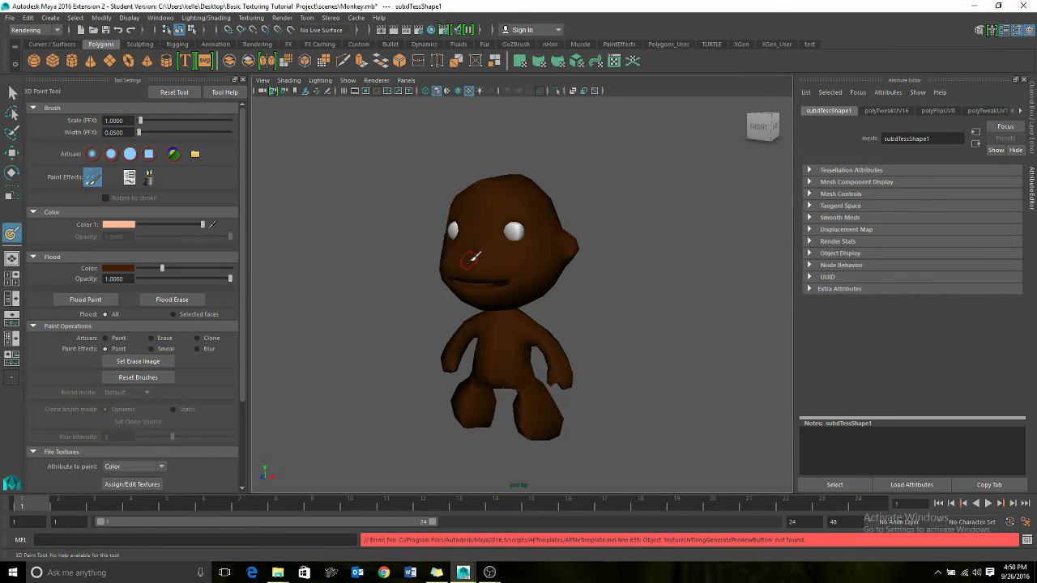
mouse_move(507, 264)
left_mouse_down()
mouse_move(494, 220)
mouse_move(480, 211)
mouse_move(464, 254)
mouse_move(499, 261)
mouse_move(519, 289)
mouse_move(550, 288)
left_mouse_up()
key("ctrl+z")
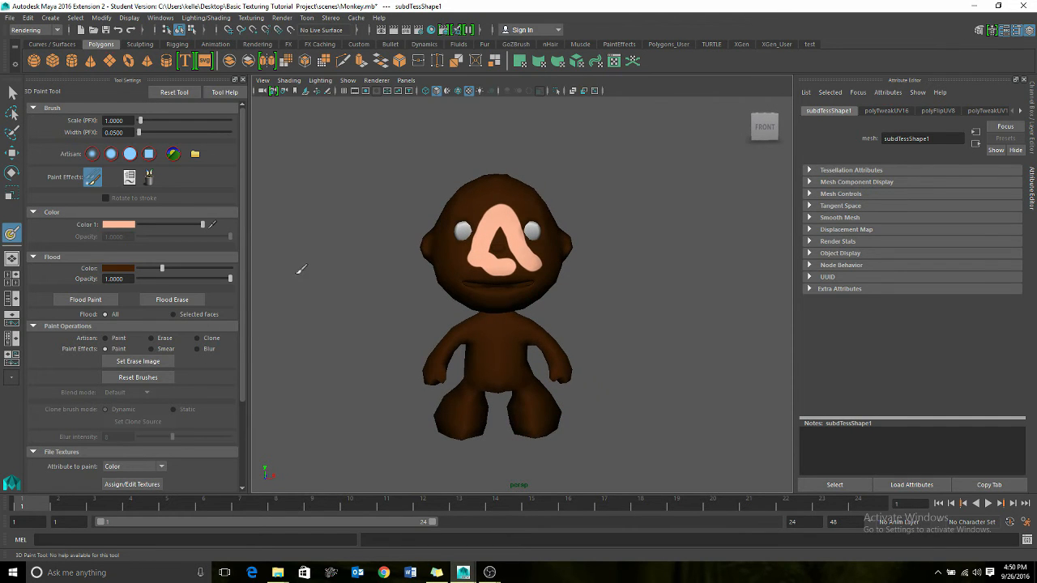
Turn on Reflection in the stroke settings, mirroring brush strokes across the X axis.
scroll(243, 272, "down", 4)
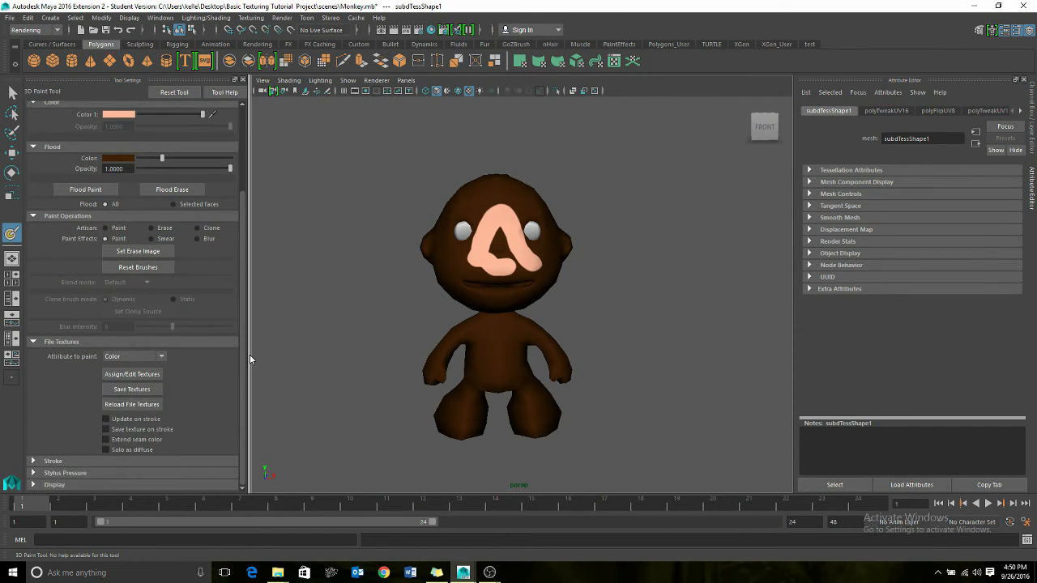
left_click(33, 461)
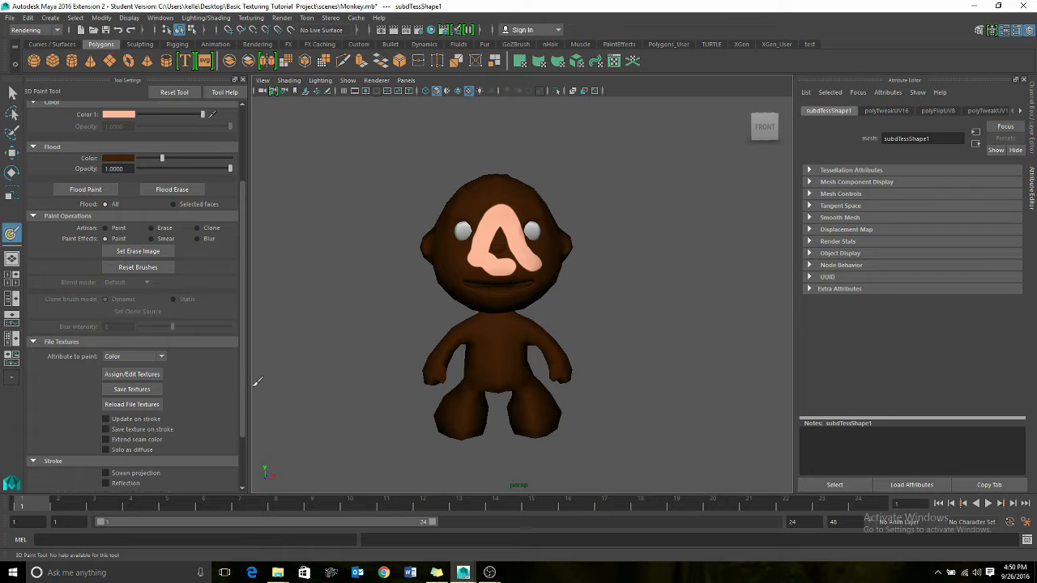
scroll(243, 388, "down", 2)
left_click(105, 430)
Try filling the face with mirrored peach strokes, and undo the strokes that spill onto the head and arm.
mouse_move(523, 264)
left_mouse_down()
mouse_move(535, 262)
mouse_move(517, 213)
mouse_move(491, 191)
mouse_move(471, 269)
mouse_move(516, 267)
mouse_move(438, 306)
left_mouse_up()
mouse_move(444, 243)
left_mouse_down()
mouse_move(455, 272)
mouse_move(477, 282)
mouse_move(538, 274)
mouse_move(551, 284)
left_mouse_up()
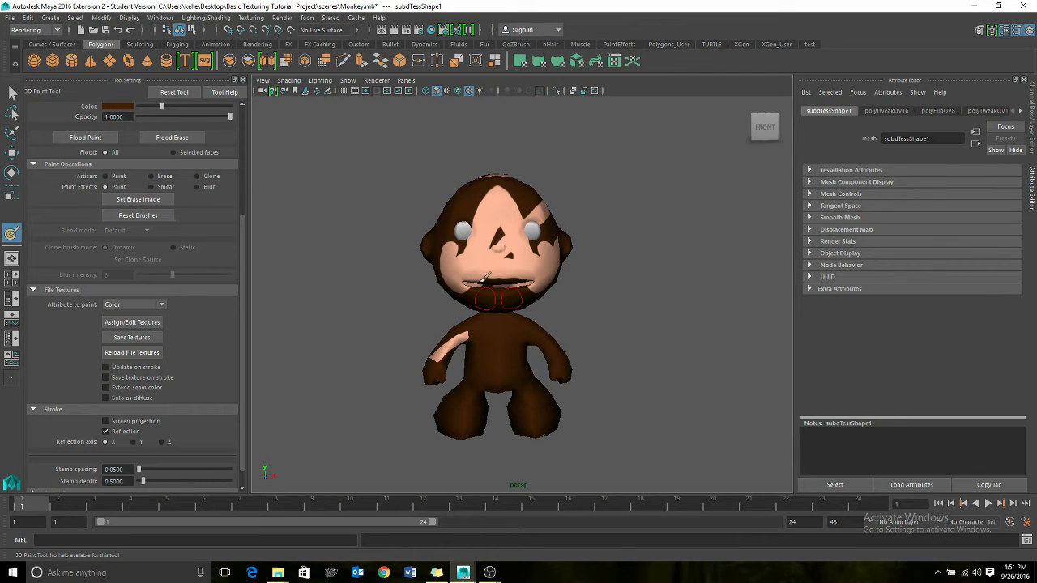
key("ctrl+z")
key("ctrl+z")
key("ctrl+z")
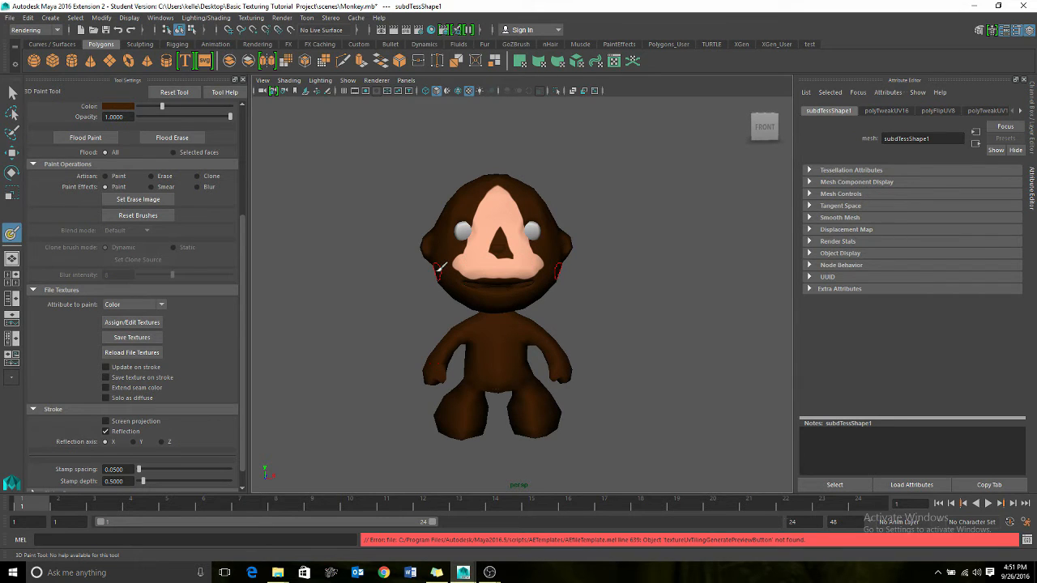
key("ctrl+z")
Undo the trial strokes on the face and chest, and paint a mirrored peach patch on the chest.
mouse_move(499, 333)
left_mouse_down()
mouse_move(501, 356)
mouse_move(499, 325)
mouse_move(502, 341)
left_mouse_up()
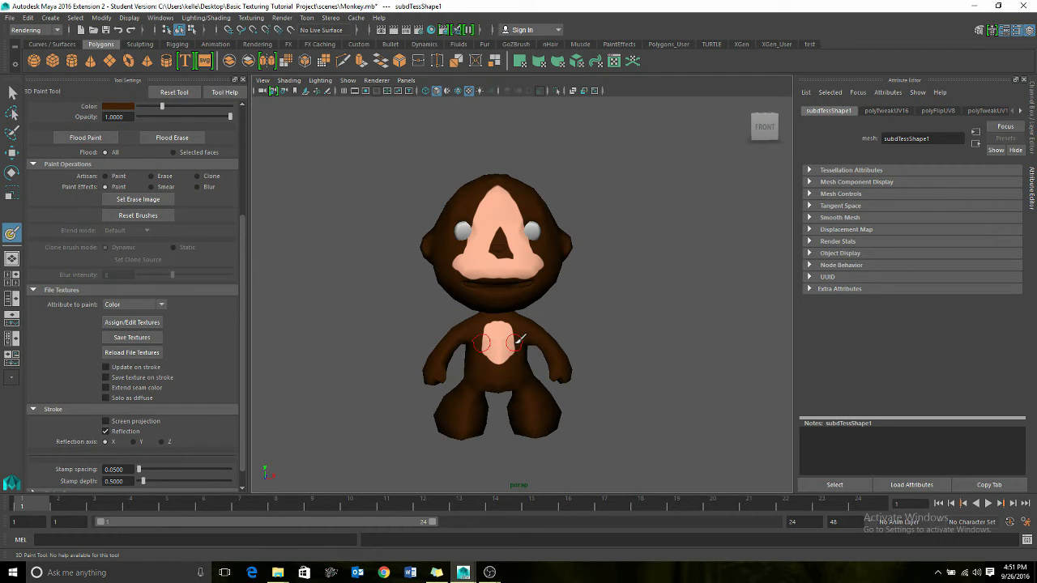
key("ctrl+z")
key("ctrl+z")
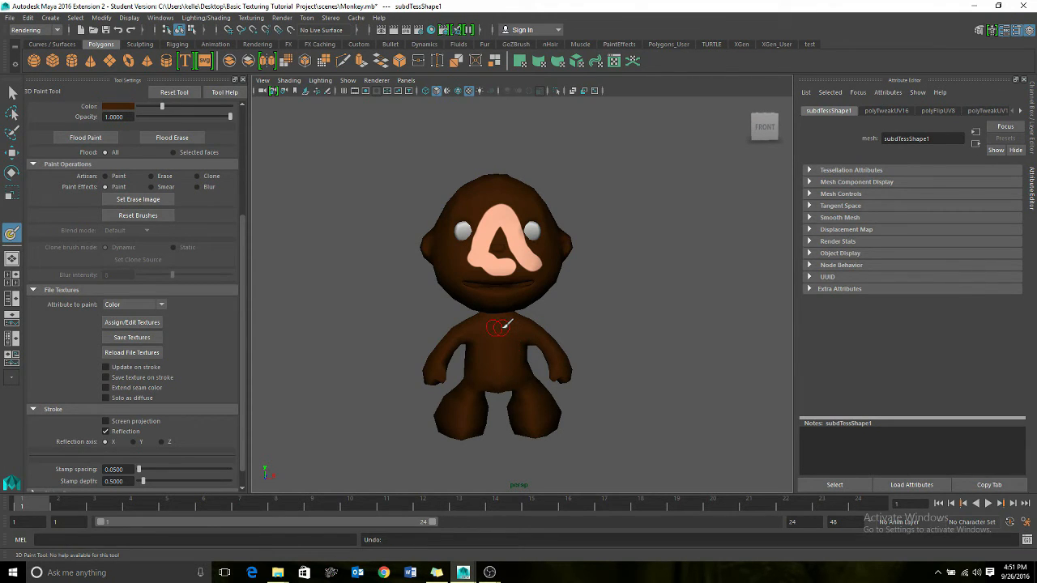
mouse_move(505, 325)
left_mouse_down()
mouse_move(517, 330)
mouse_move(505, 364)
mouse_move(519, 370)
left_mouse_up()
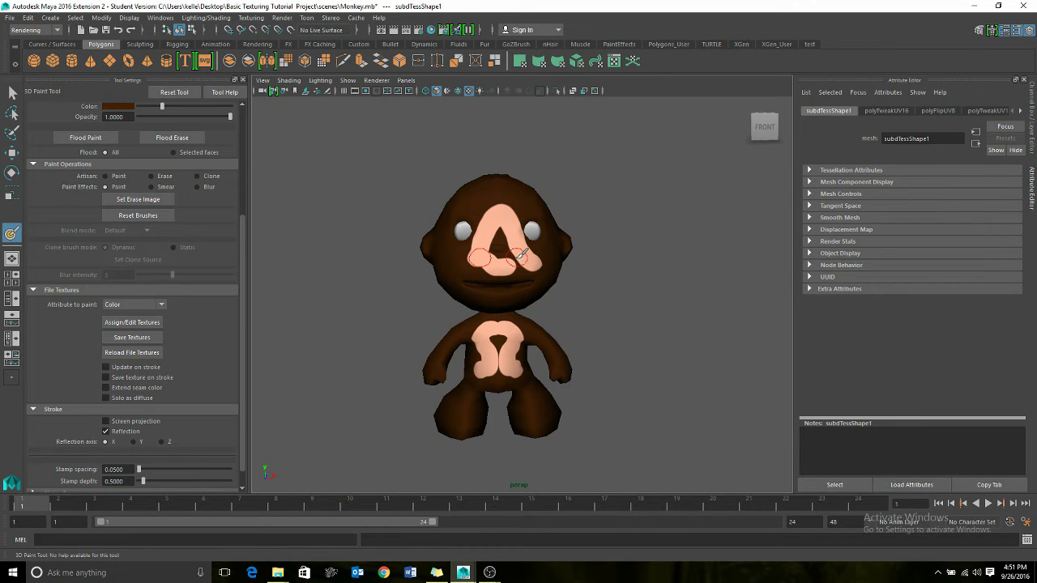
Try painting mirrored peach strokes around the nose, mouth and chin, and undo them.
mouse_move(501, 297)
left_mouse_down()
mouse_move(541, 278)
mouse_move(501, 279)
mouse_move(523, 275)
mouse_move(512, 255)
left_mouse_up()
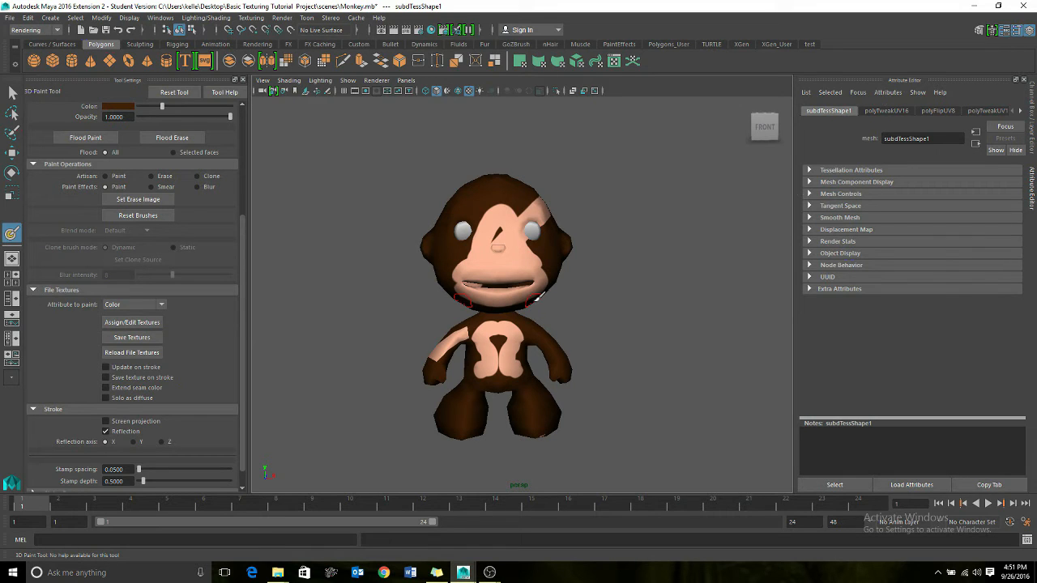
key("ctrl+z")
key("ctrl+z")
key("ctrl+z")
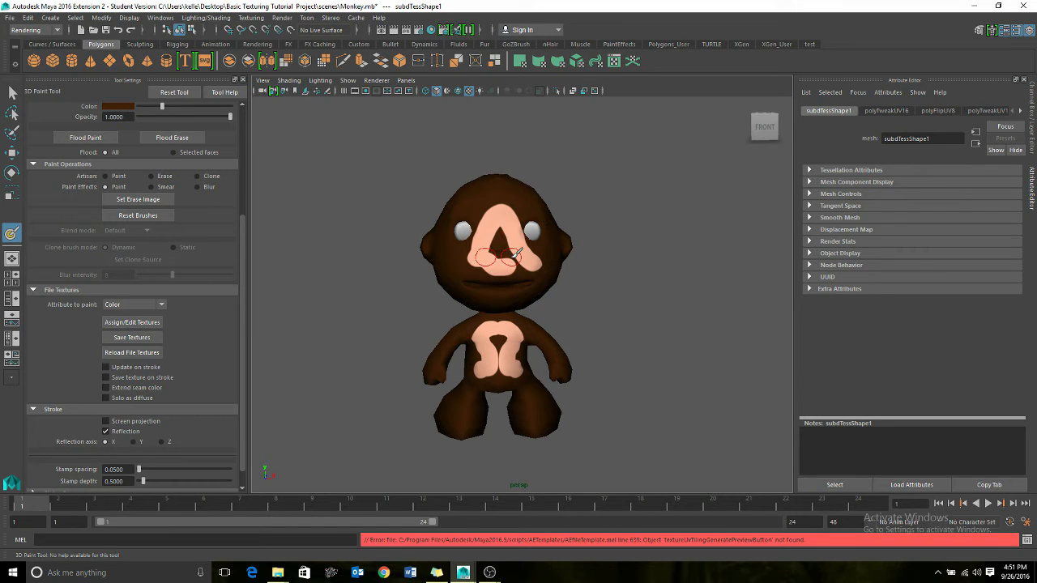
Paint the forehead, eye surrounds and muzzle peach with mirrored strokes, undoing any stray ones.
mouse_move(511, 259)
left_mouse_down()
mouse_move(501, 273)
mouse_move(525, 253)
mouse_move(510, 247)
mouse_move(498, 212)
mouse_move(511, 204)
mouse_move(541, 231)
mouse_move(523, 233)
mouse_move(543, 242)
mouse_move(547, 228)
mouse_move(517, 204)
mouse_move(498, 207)
left_mouse_up()
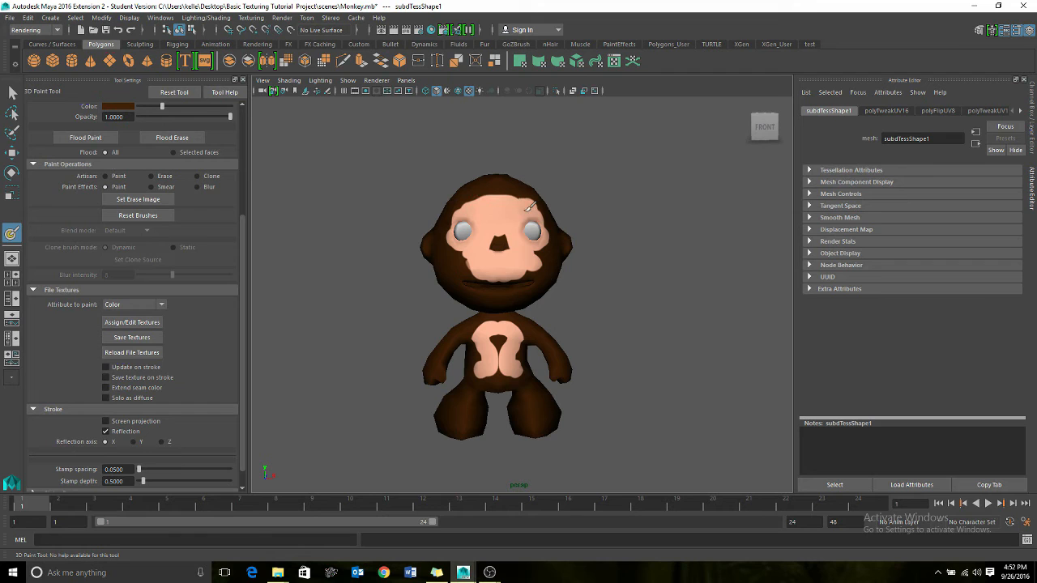
key("ctrl+z")
key("ctrl+z")
Smear the paint along the upper edge of the forehead patch with the Paint Effects Smear operation.
scroll(243, 249, "up", 1)
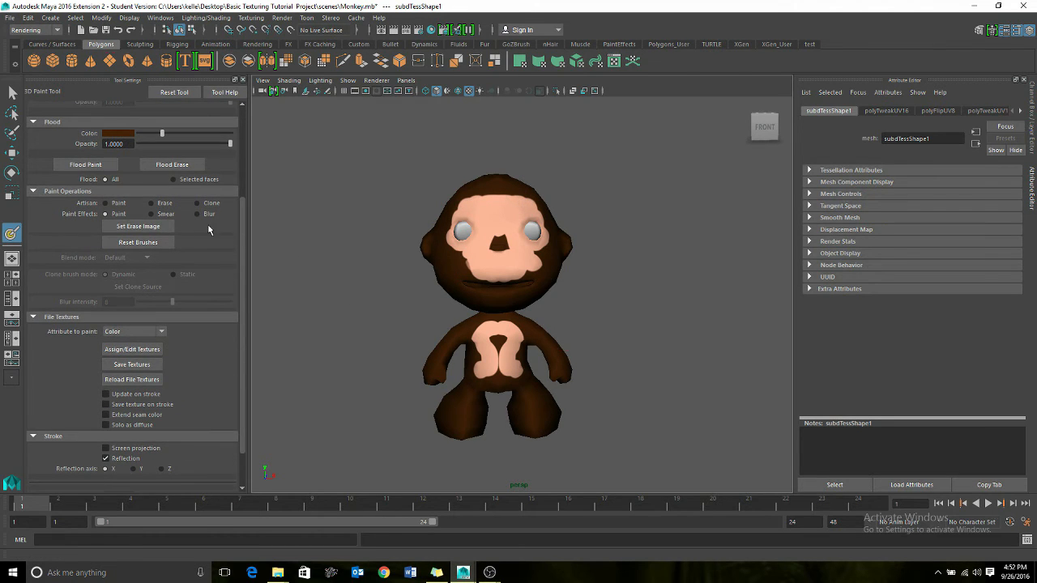
left_click(152, 214)
left_click_drag(527, 200, 531, 203)
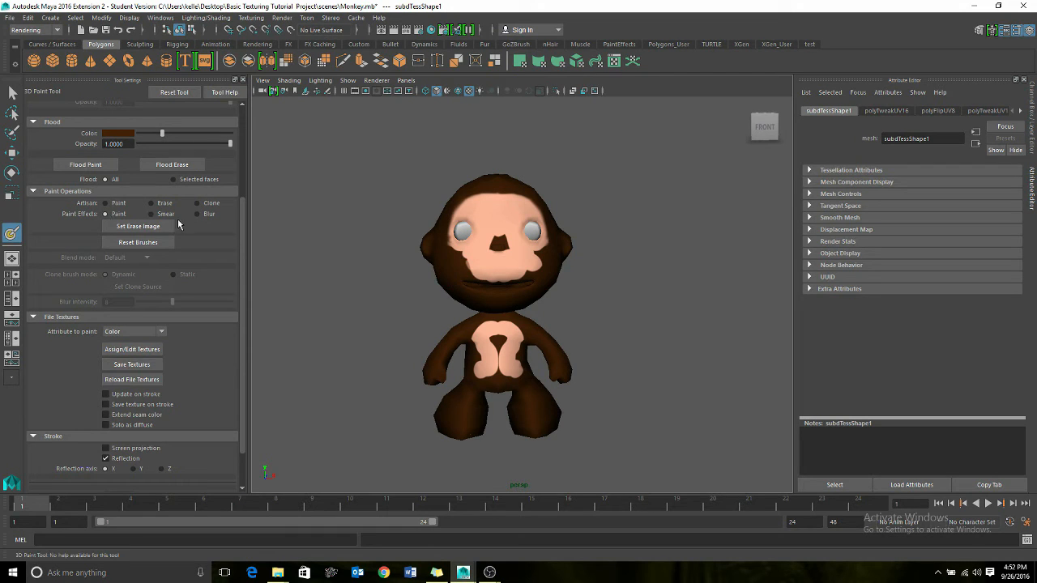
Try the Artisan Paint operation on the cheeks, undo it and return to Paint Effects Paint.
left_click(105, 203)
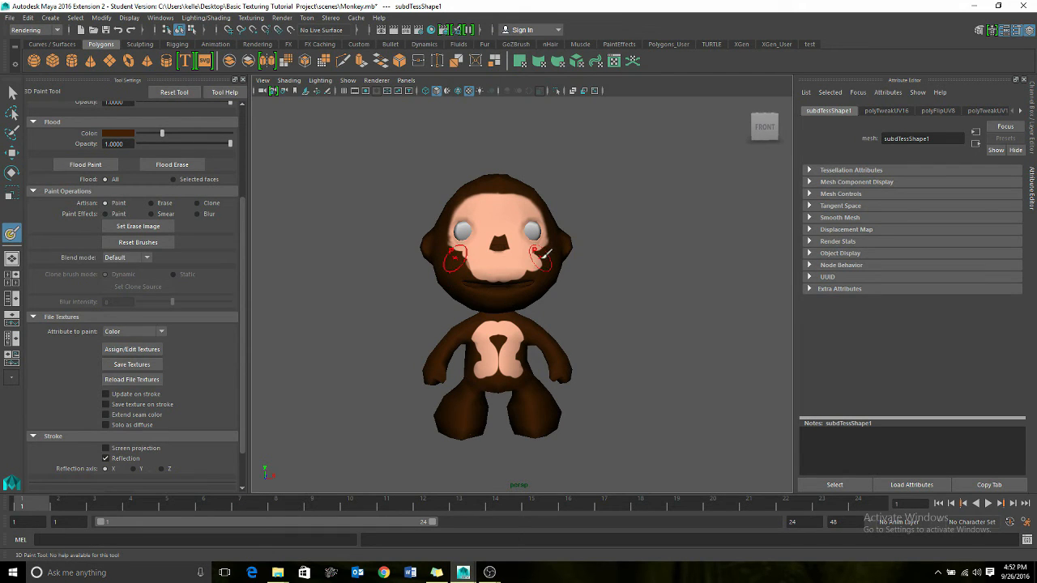
key("ctrl")
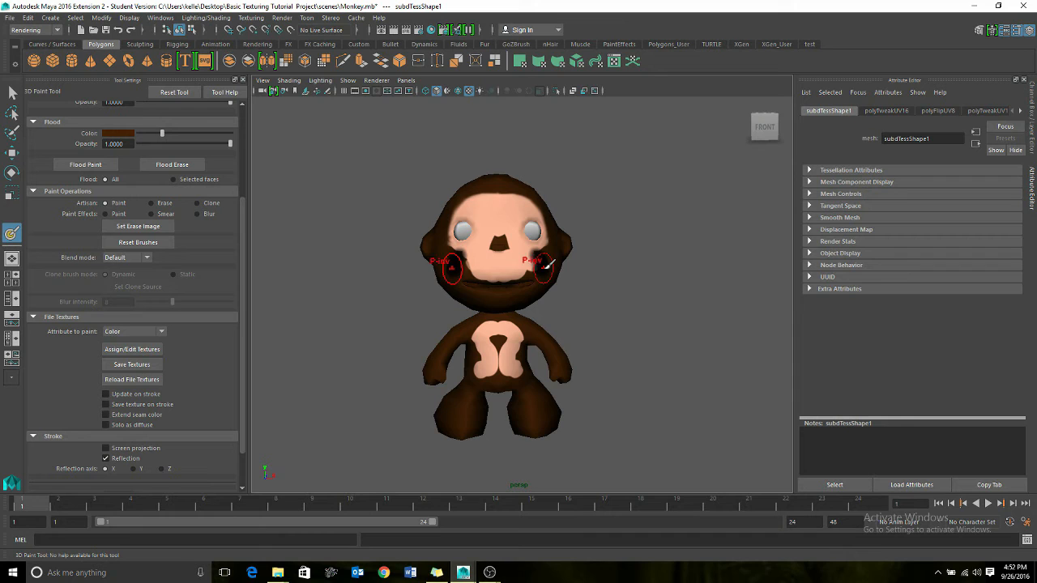
left_click(105, 213)
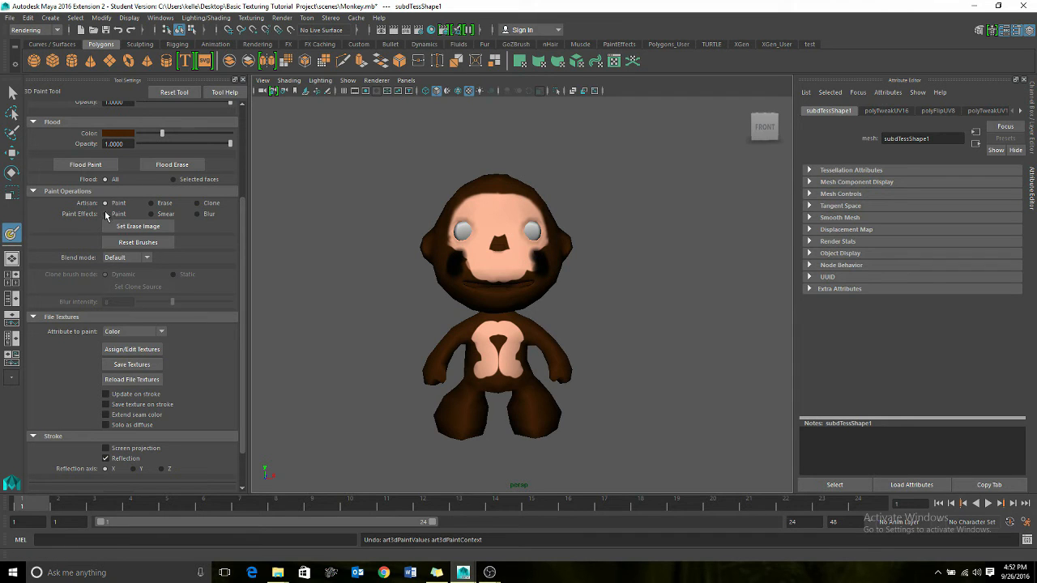
Paint the cheeks, the area around the nose and the upper lip peach with mirrored strokes.
mouse_move(535, 255)
left_mouse_down()
mouse_move(538, 265)
mouse_move(546, 248)
mouse_move(544, 271)
mouse_move(512, 268)
mouse_move(516, 260)
left_mouse_up()
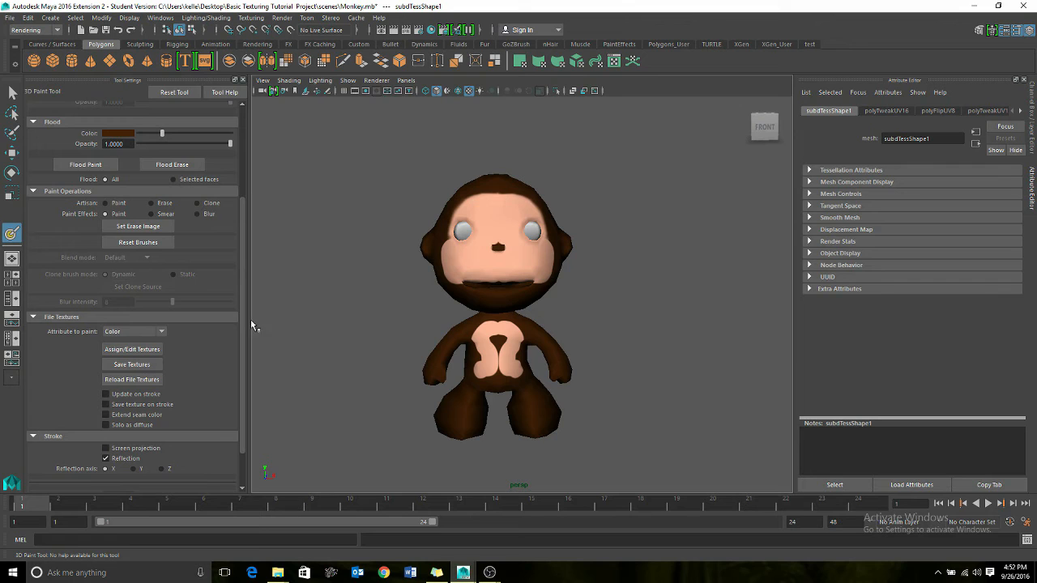
scroll(244, 321, "down", 2)
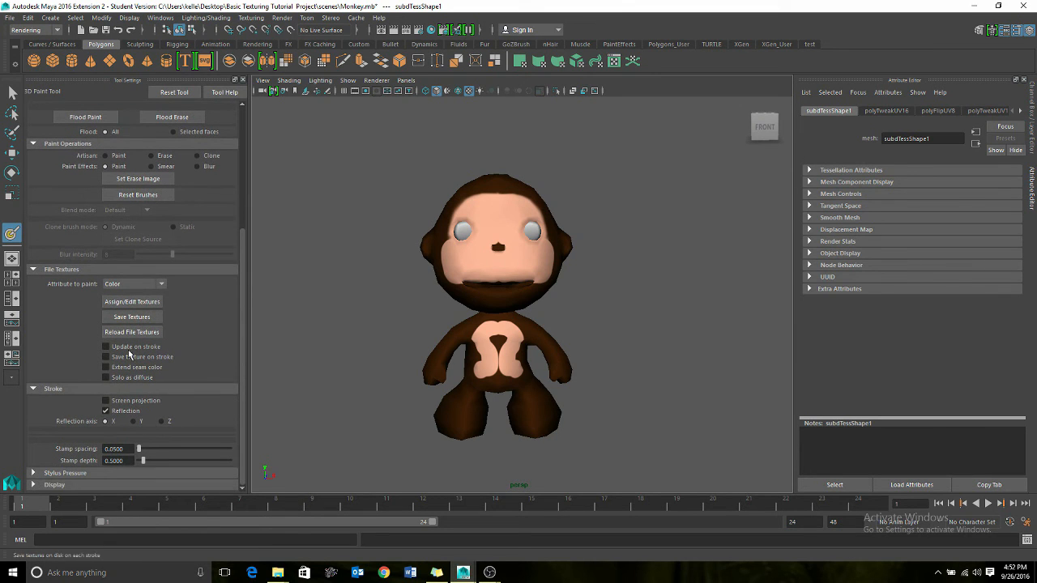
Save the painted textures, switch to File Explorer and open the project's 3dPaintTextures\Monkey folder.
left_click(134, 318)
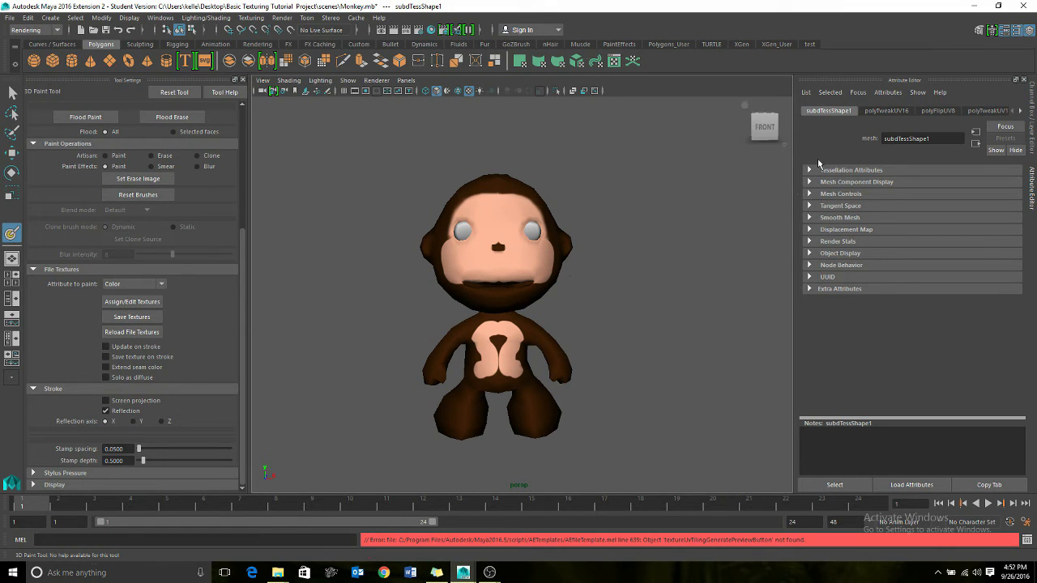
left_click(977, 9)
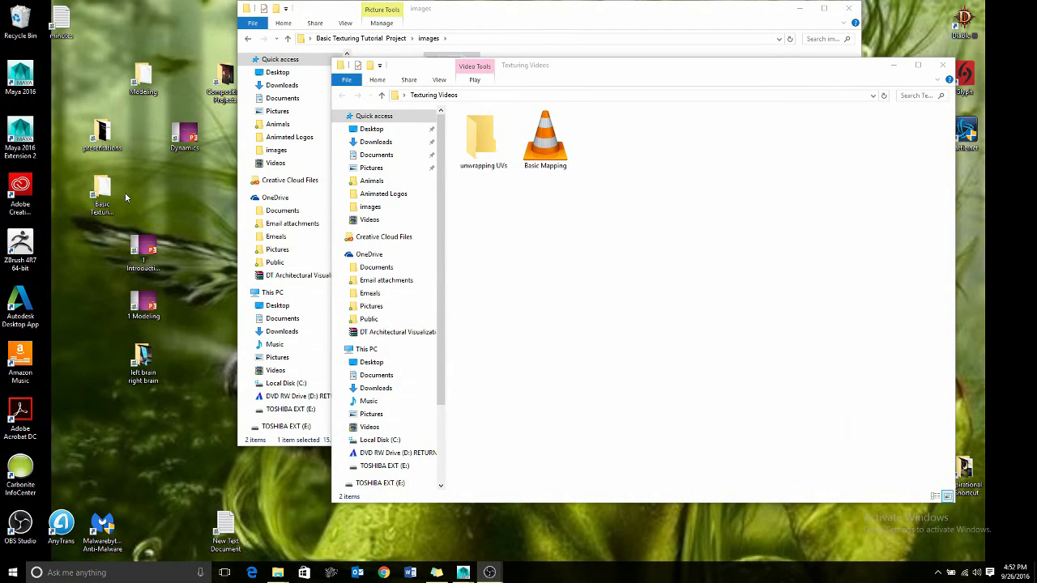
double_click(101, 191)
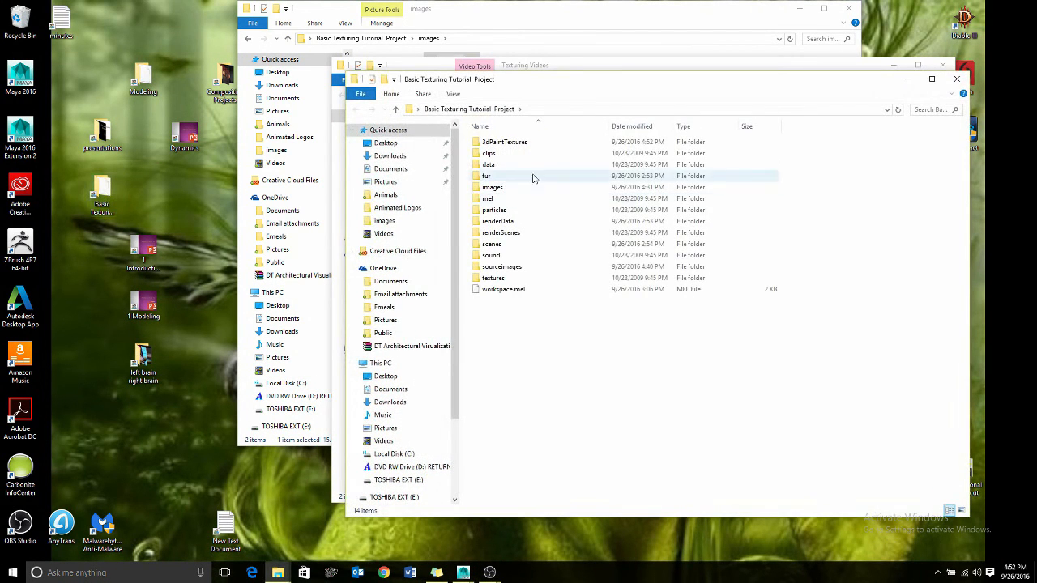
double_click(498, 144)
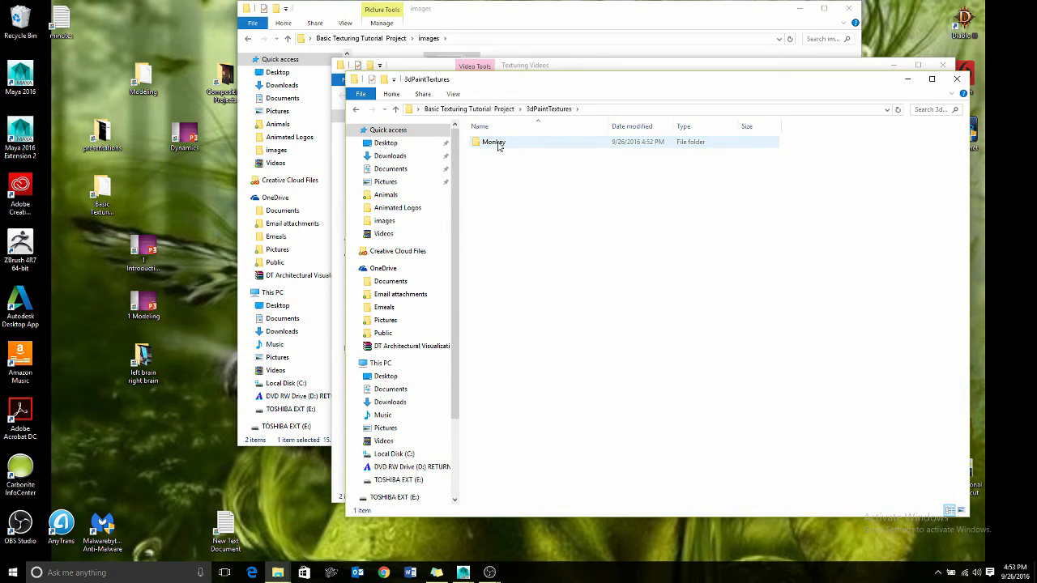
double_click(490, 143)
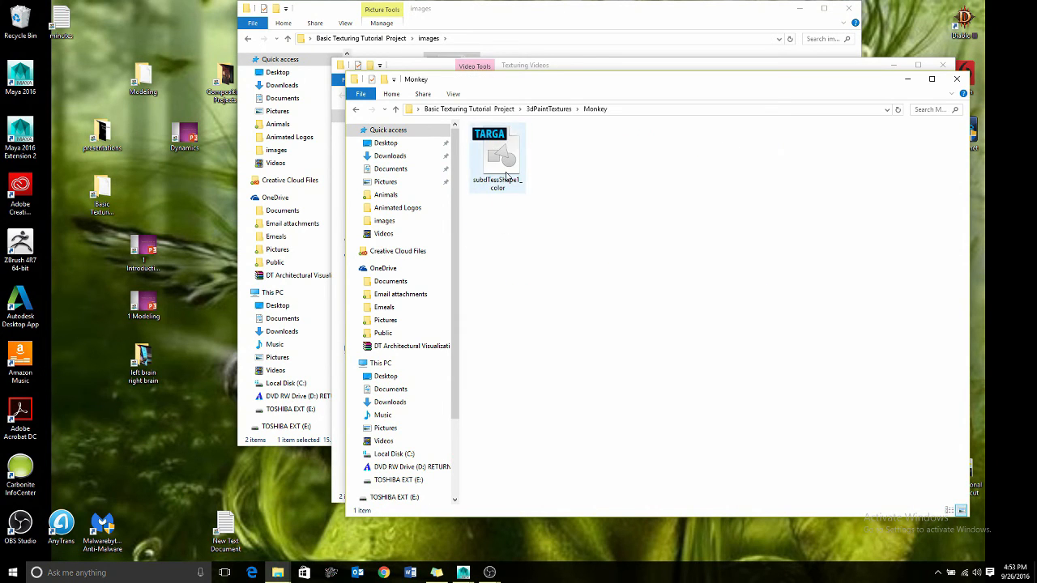
Open the subdTessShape1_color Targa texture in Adobe Photoshop CC 2015.
right_click(502, 160)
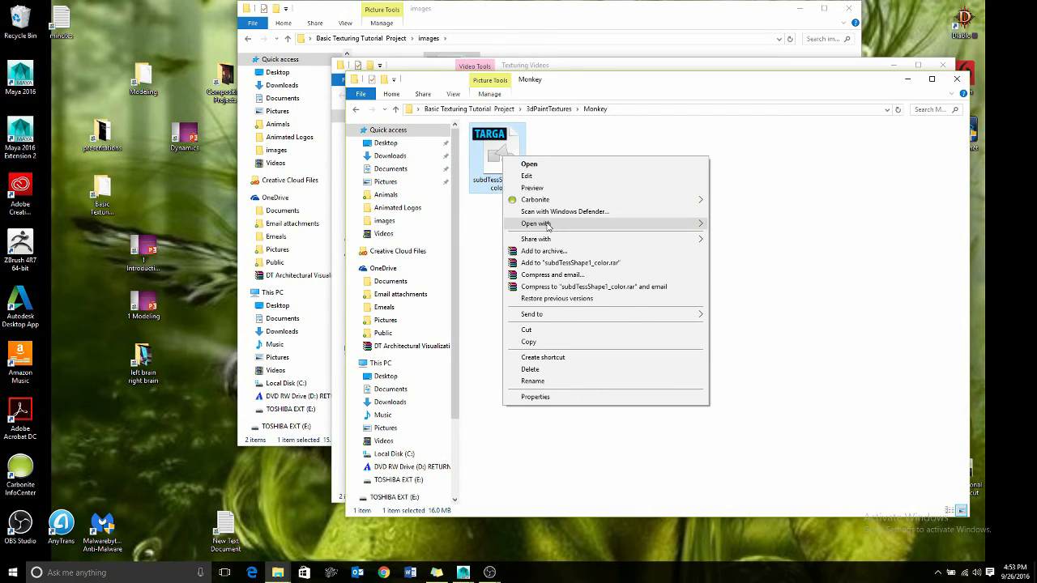
mouse_move(558, 225)
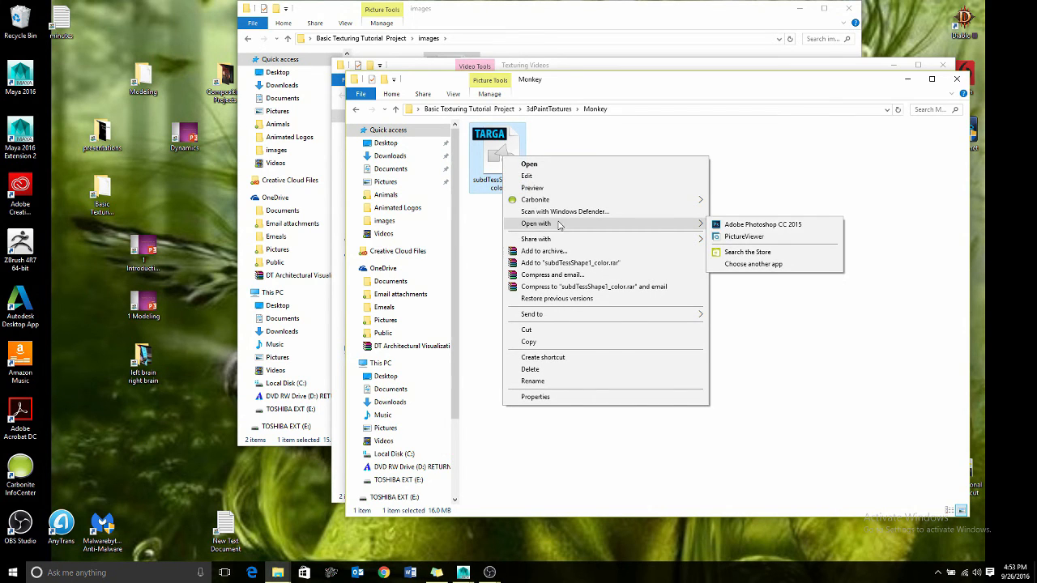
left_click(738, 225)
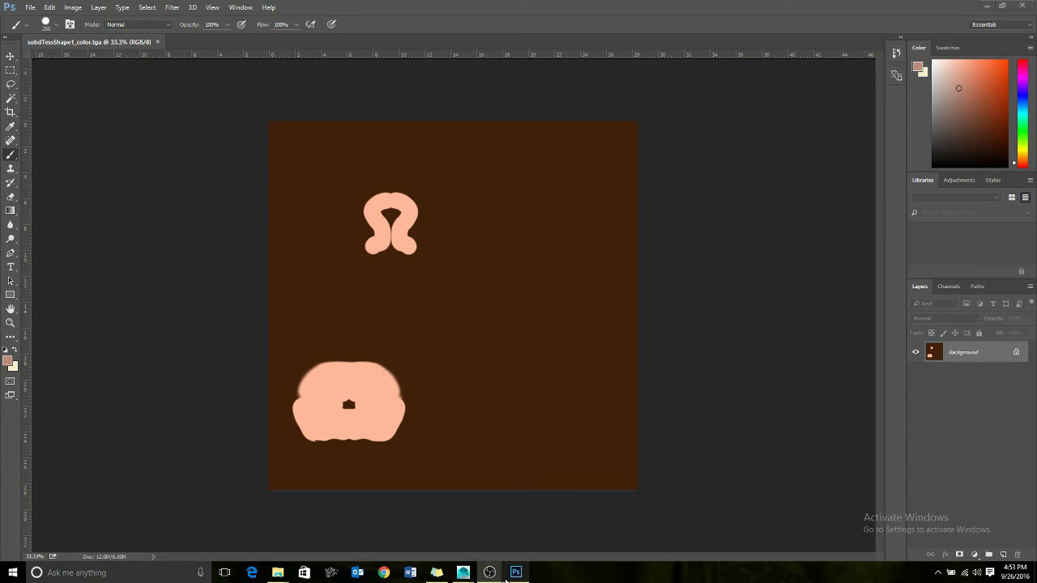
mouse_move(464, 576)
left_click(555, 516)
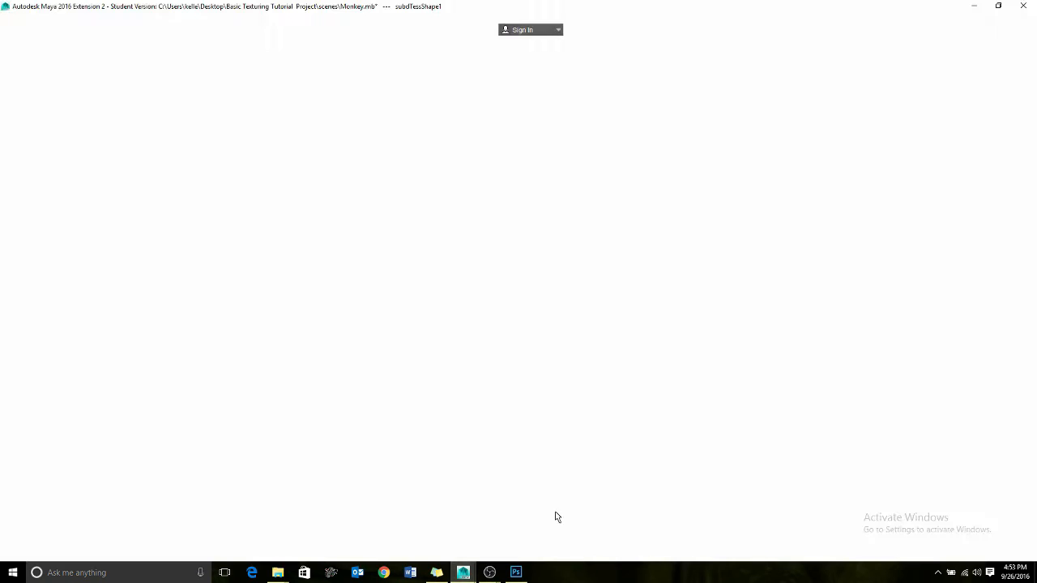
left_click(975, 6)
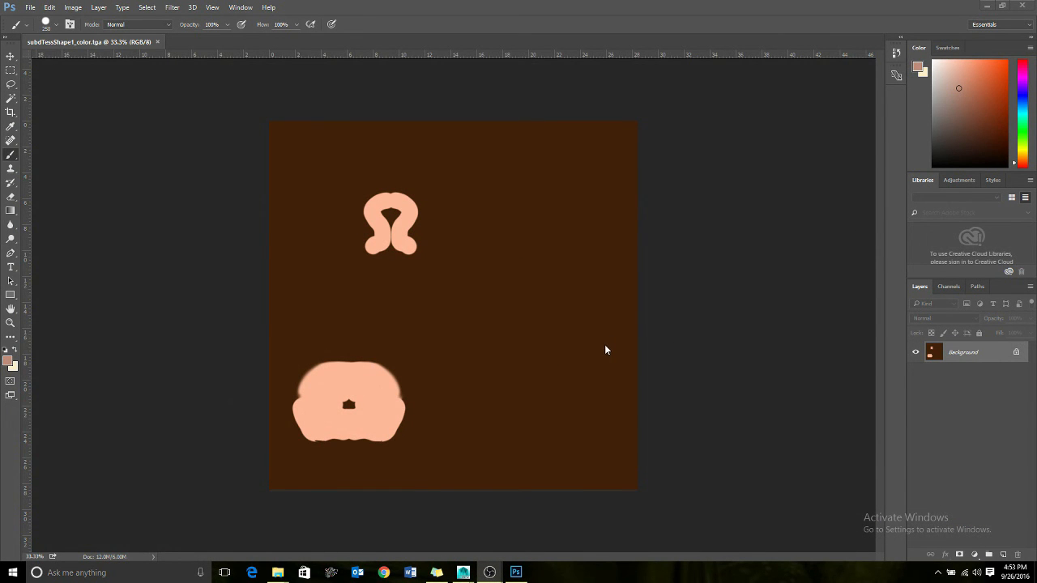
Open the MonkeyUV Targa file from the images folder of Basic Texturing Tutorial Project.
left_click(31, 8)
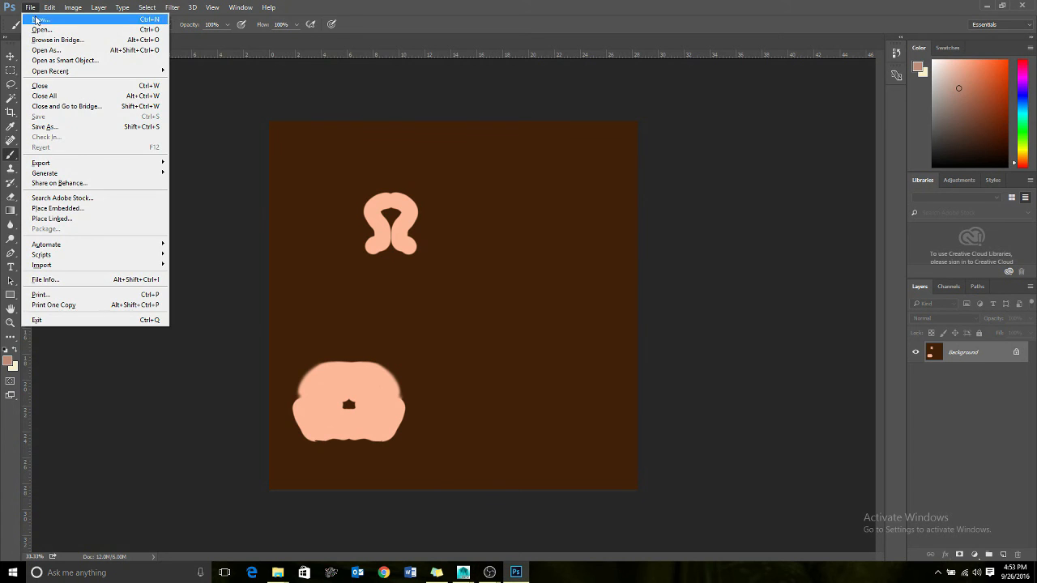
left_click(39, 30)
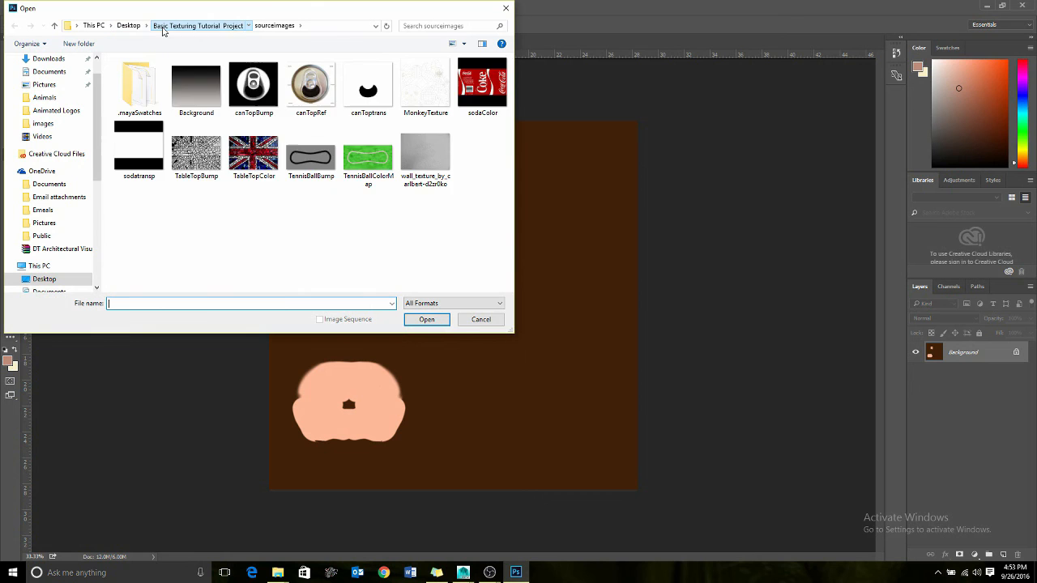
left_click(197, 25)
double_click(153, 119)
left_click(185, 95)
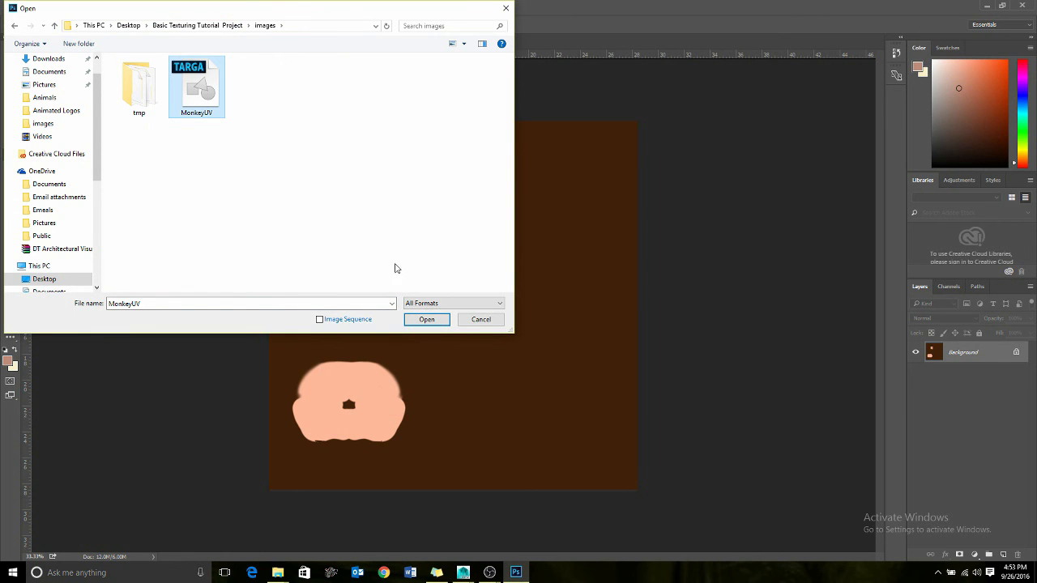
left_click(427, 319)
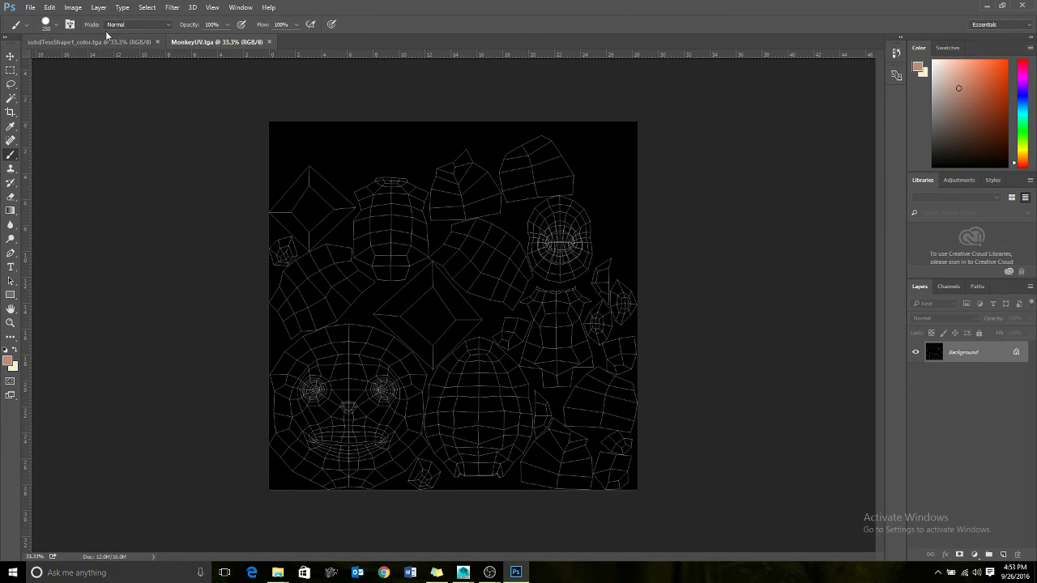
Select the entire MonkeyUV canvas and copy the UV wireframe.
left_click(146, 9)
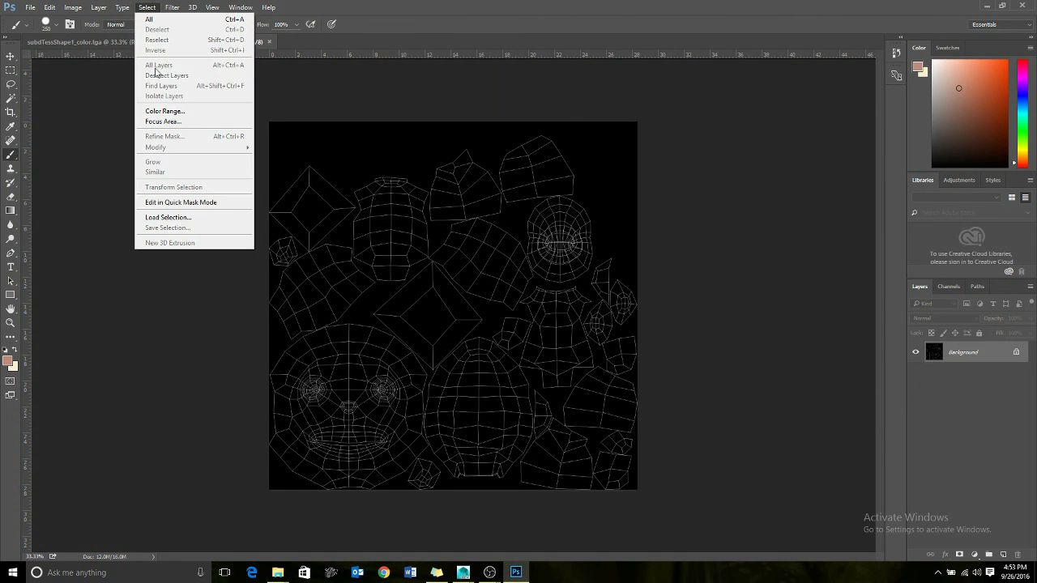
left_click(947, 353)
left_click(146, 7)
left_click(149, 19)
left_click(49, 7)
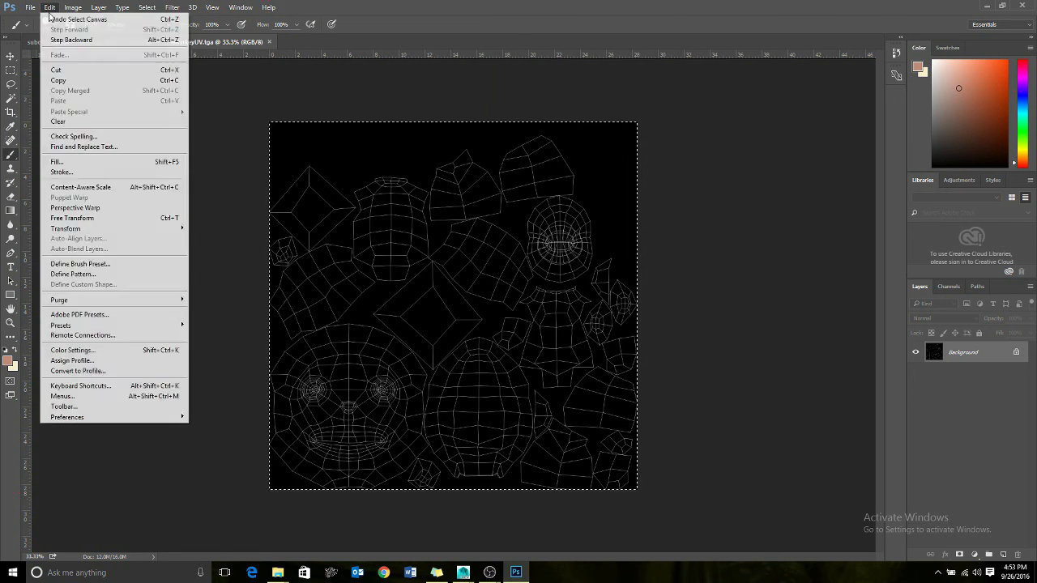
left_click(65, 80)
Paste the UV wireframe as a new layer in subdTessShape1_color.tga and set its blend mode to Screen.
left_click(81, 41)
left_click(50, 8)
left_click(79, 101)
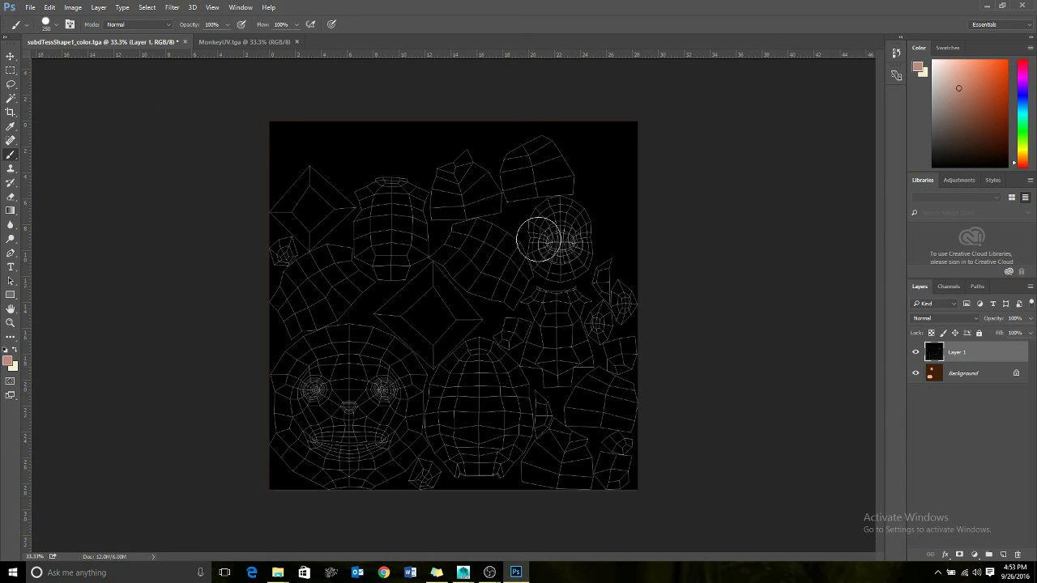
left_click(972, 319)
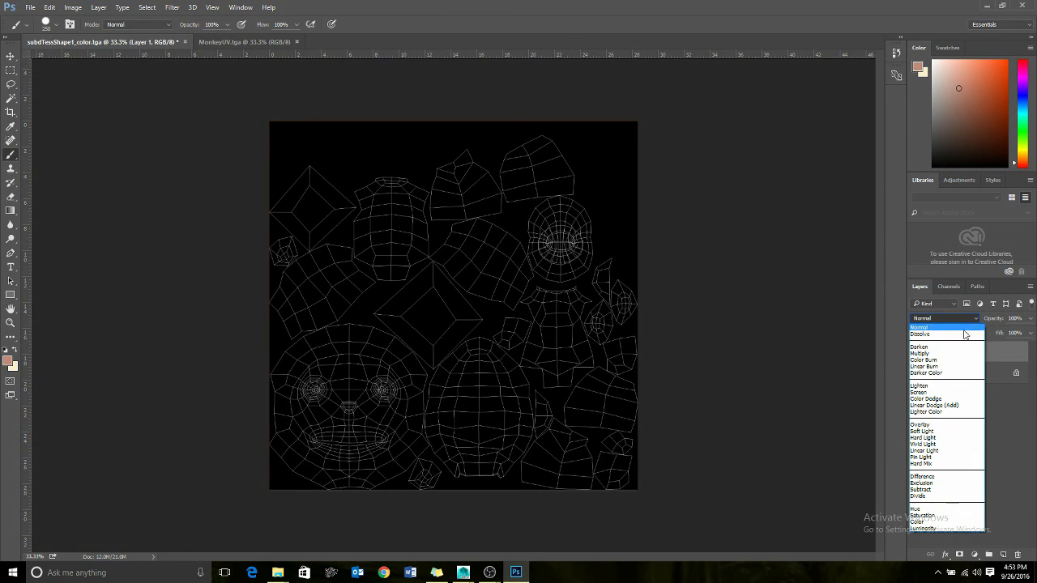
left_click(937, 393)
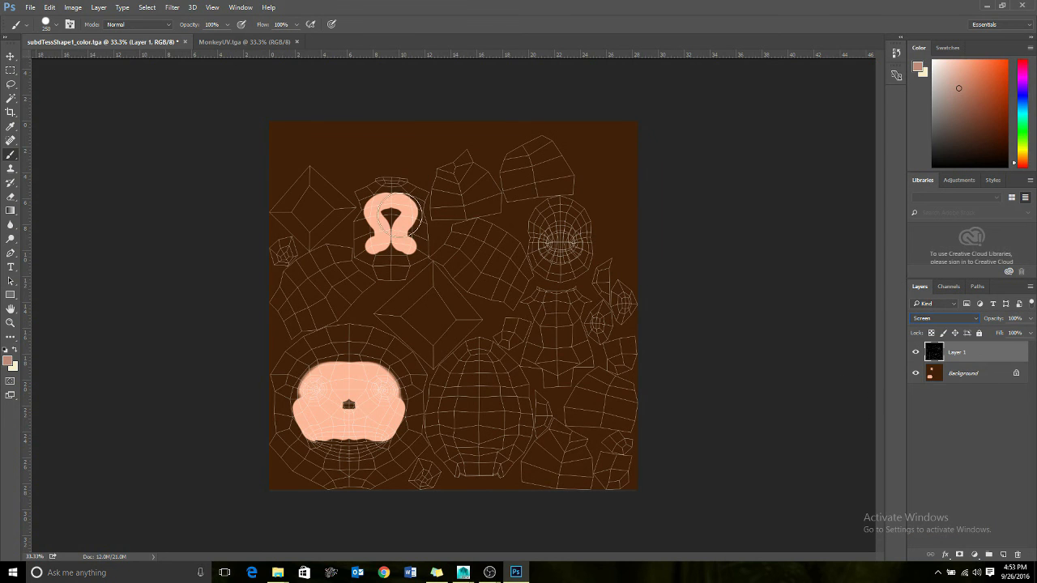